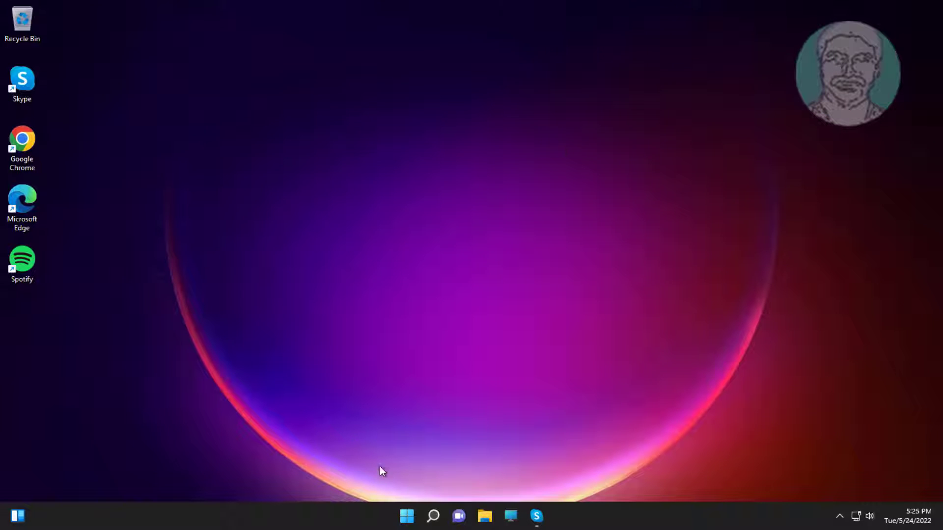
Launch Settings and go to Network & internet > Advanced network settings
{"action": "left_click", "coordinate": [406, 516]}
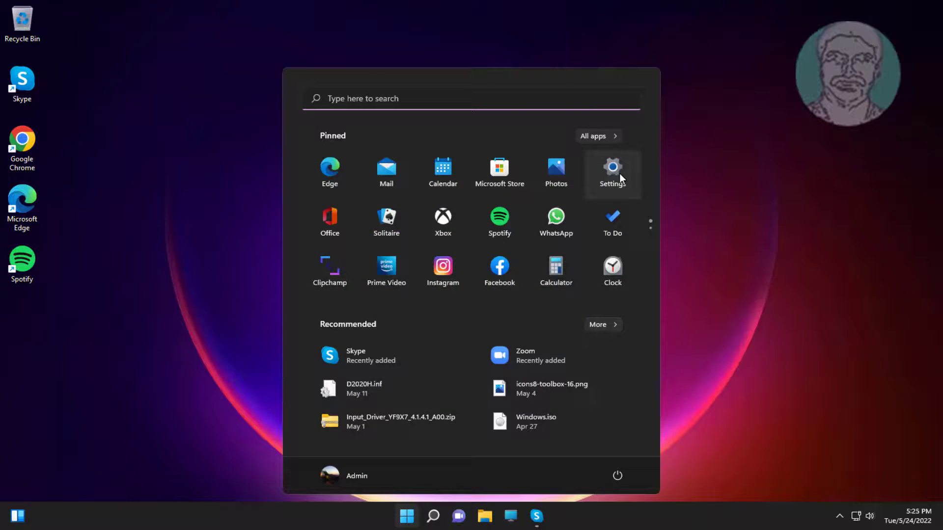
{"action": "left_click", "coordinate": [620, 173]}
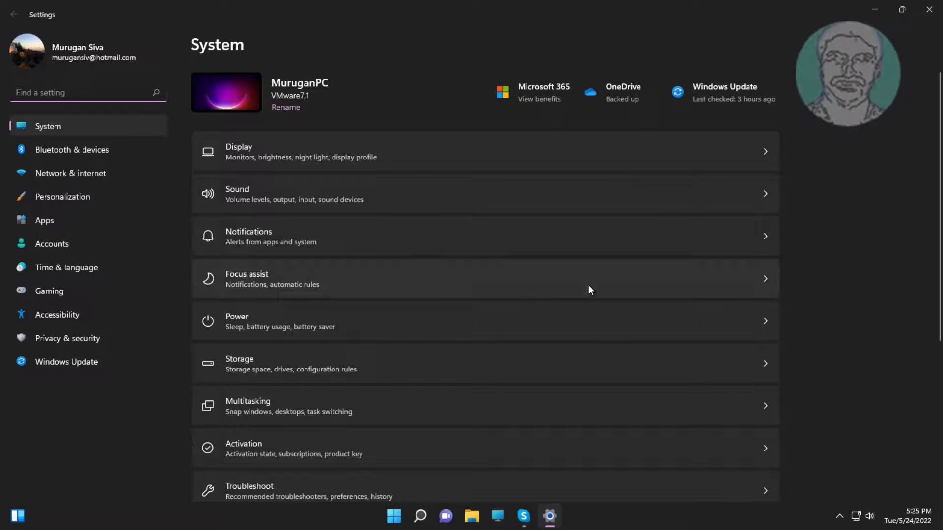
{"action": "left_click", "coordinate": [49, 169]}
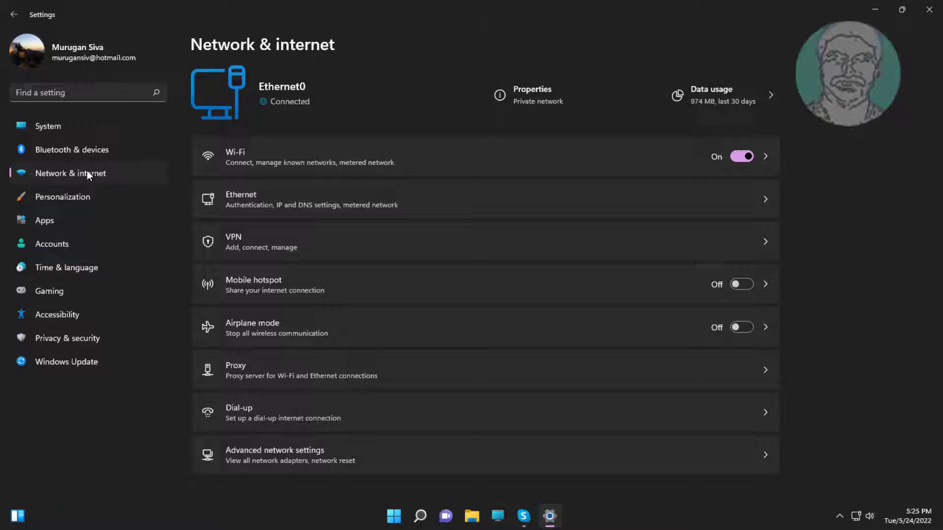
{"action": "left_click", "coordinate": [300, 447]}
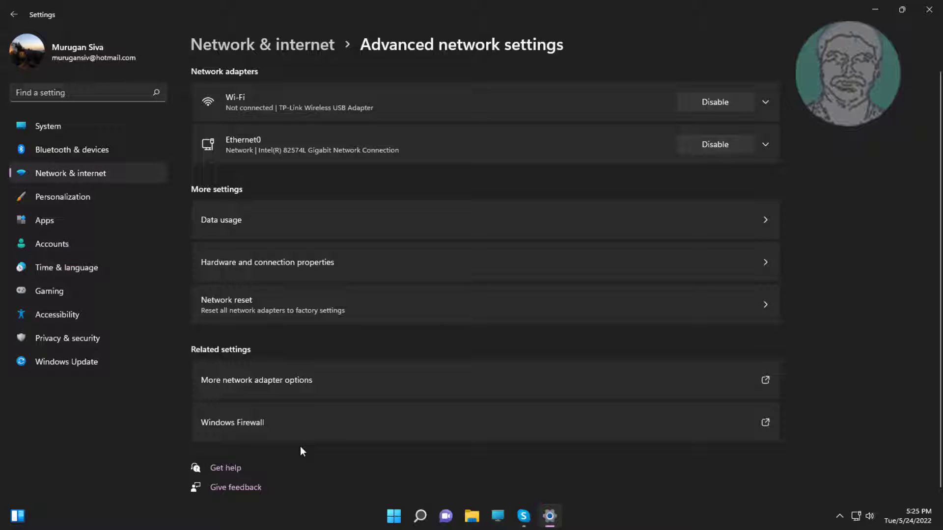
From More network adapter options, set Wi-Fi IPv4 to obtain IP and DNS automatically
{"action": "left_click", "coordinate": [295, 381]}
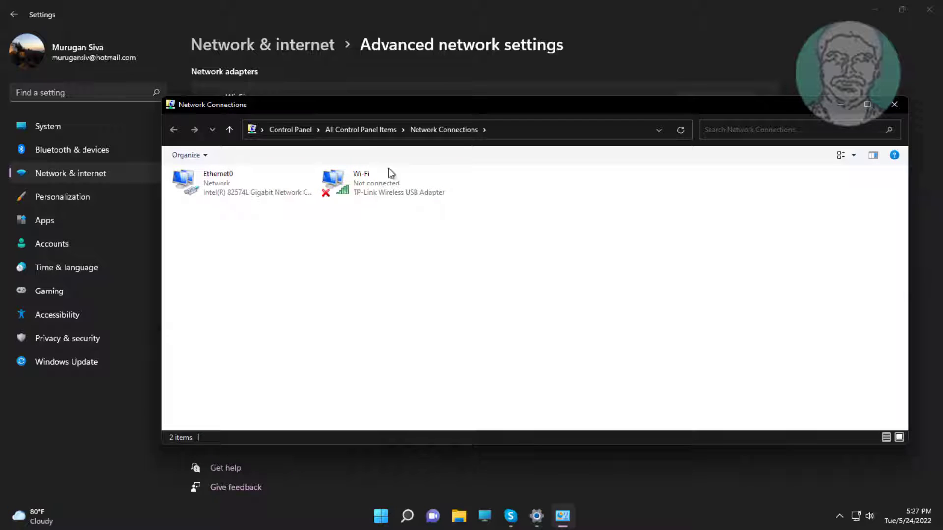
{"action": "left_click", "coordinate": [382, 184]}
{"action": "right_click", "coordinate": [382, 185]}
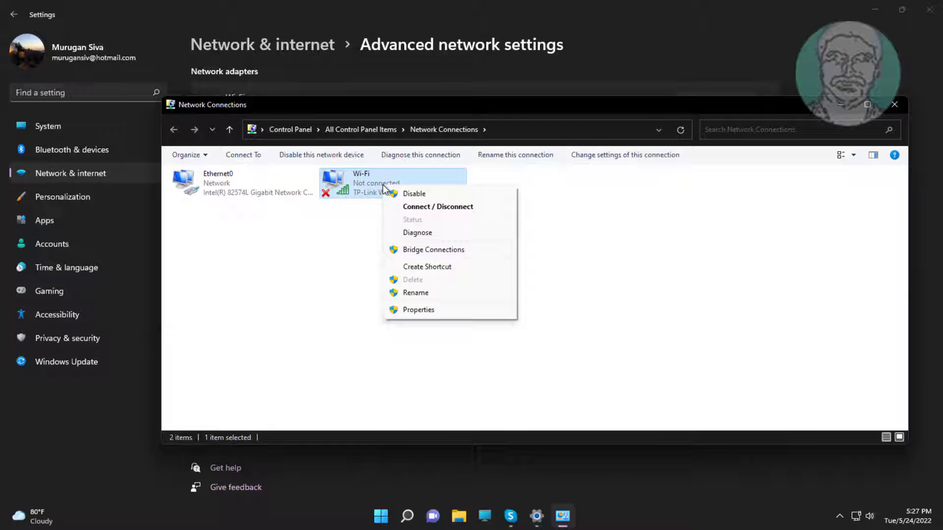
{"action": "left_click", "coordinate": [438, 310]}
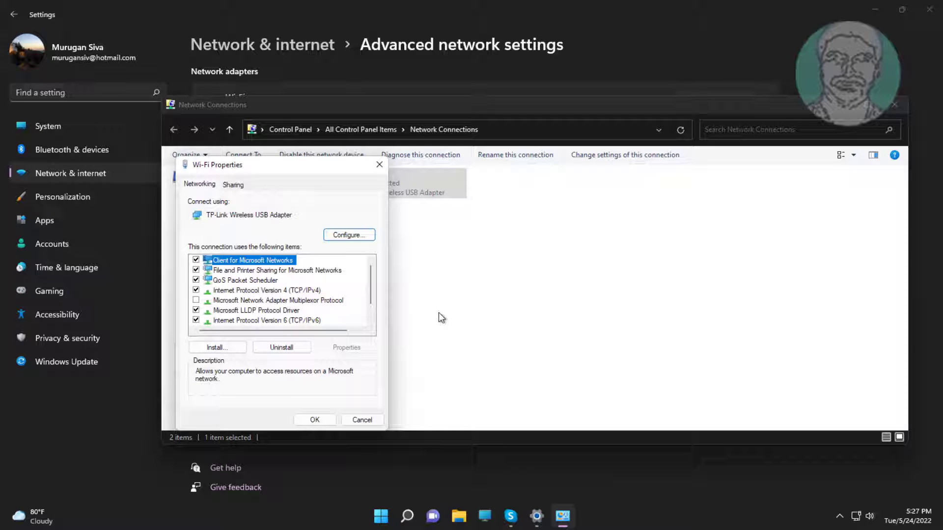
{"action": "left_click", "coordinate": [285, 291]}
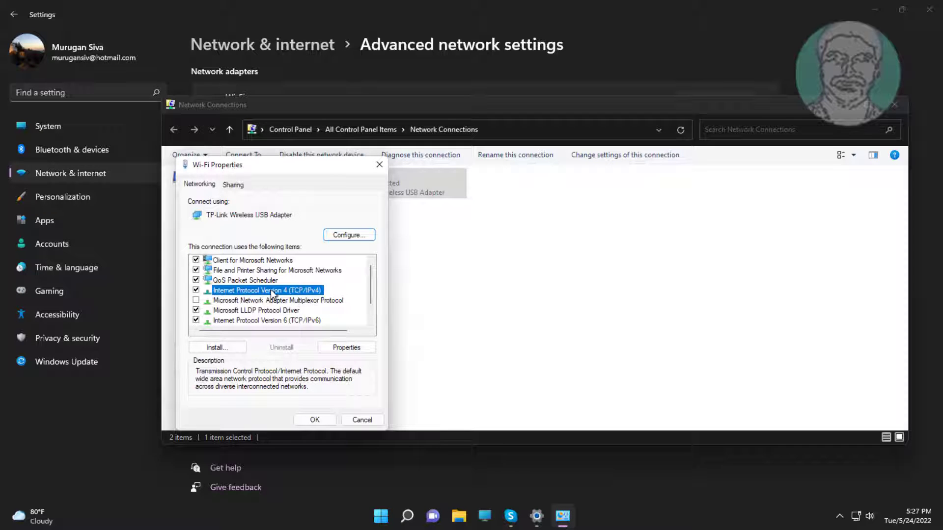
{"action": "left_click", "coordinate": [367, 352]}
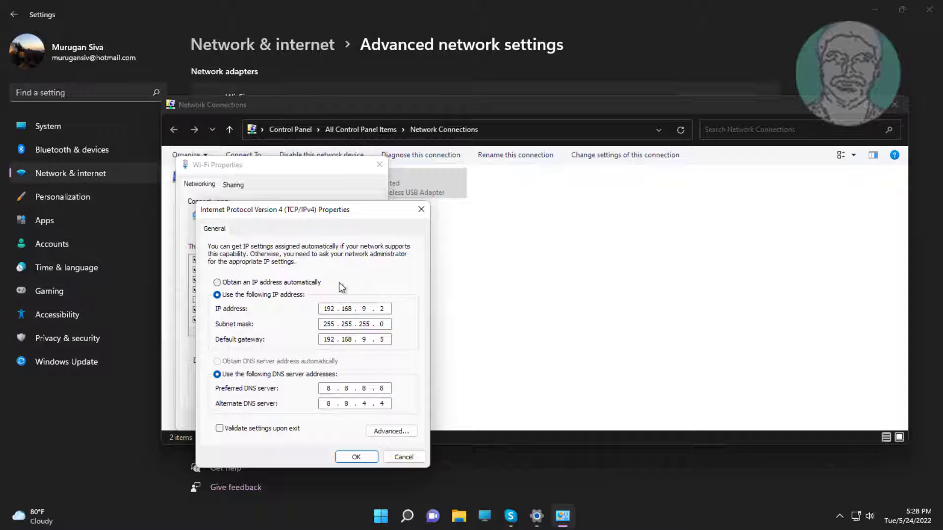
{"action": "left_click", "coordinate": [217, 282]}
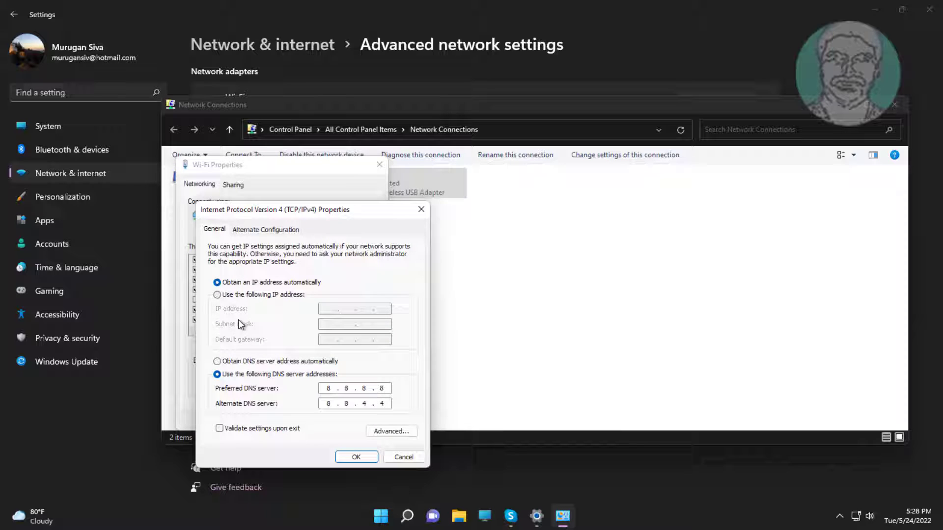
{"action": "left_click", "coordinate": [217, 361]}
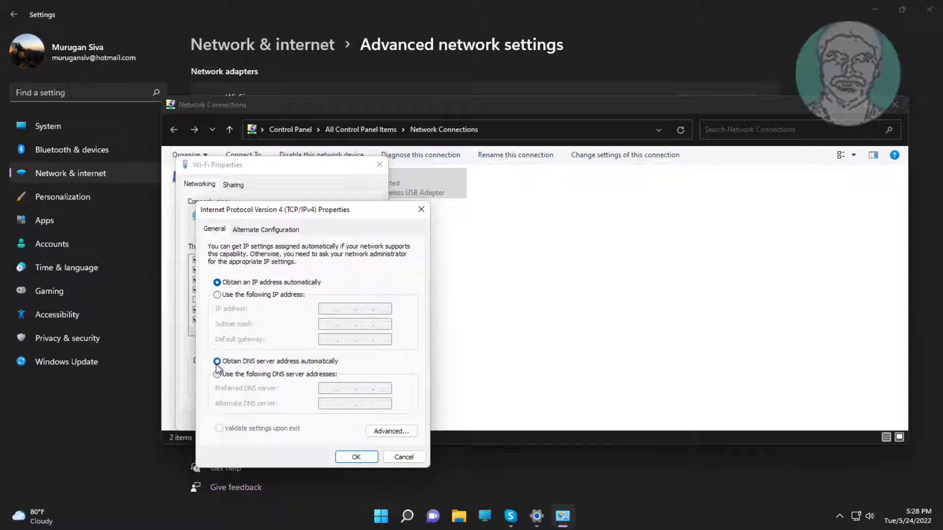
{"action": "left_click", "coordinate": [350, 462]}
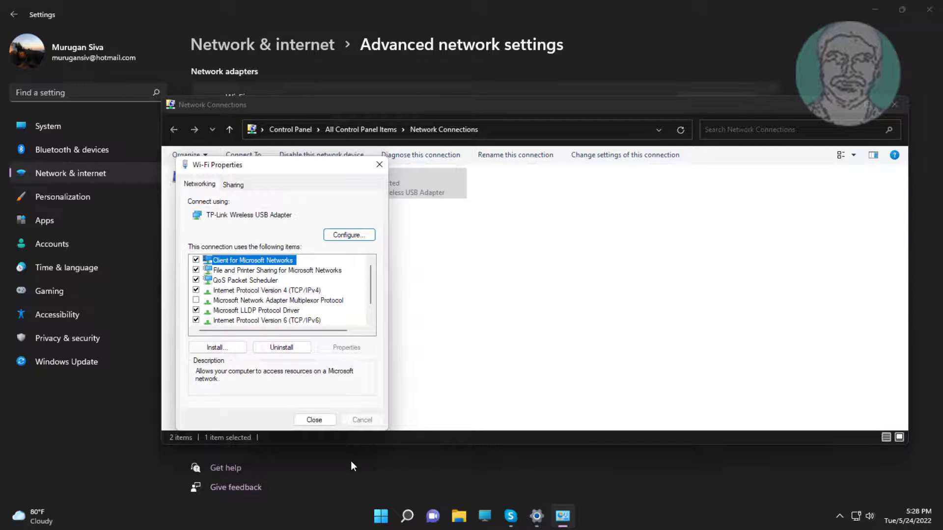
{"action": "left_click", "coordinate": [320, 423]}
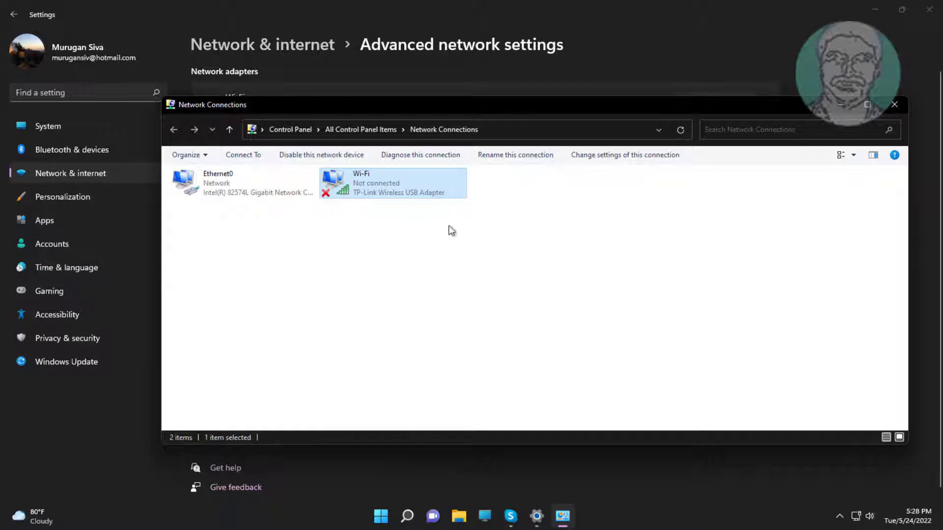
Disable the Wi-Fi adapter, then enable it again from its right-click menu
{"action": "right_click", "coordinate": [385, 185]}
{"action": "left_click", "coordinate": [424, 195]}
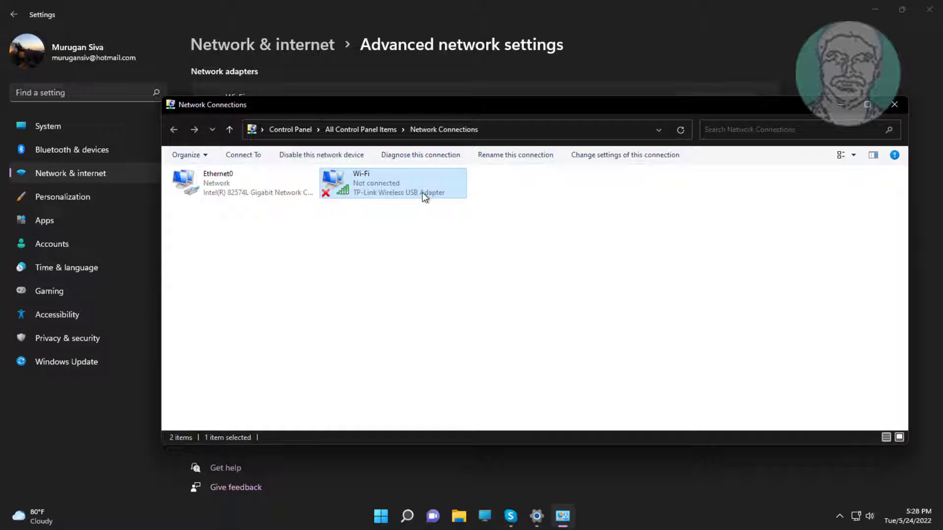
{"action": "left_click", "coordinate": [376, 310]}
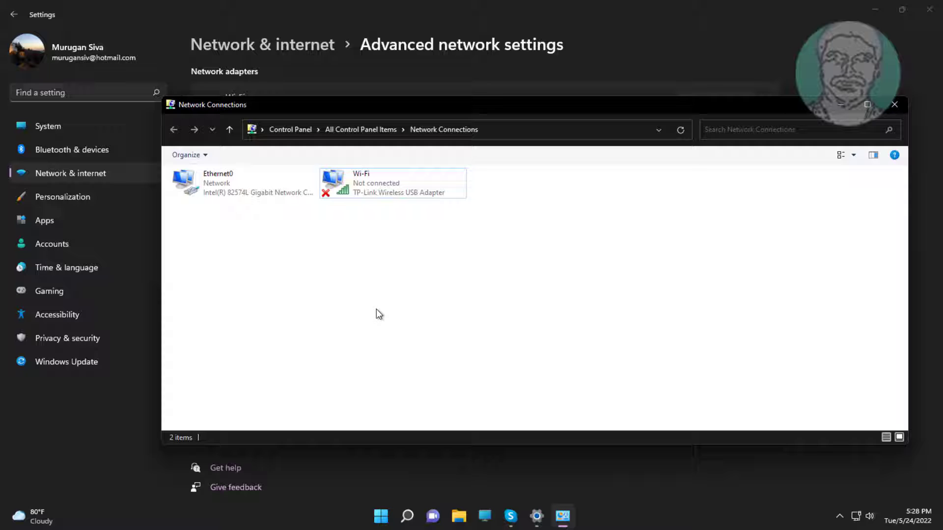
{"action": "right_click", "coordinate": [384, 189]}
{"action": "left_click", "coordinate": [422, 193]}
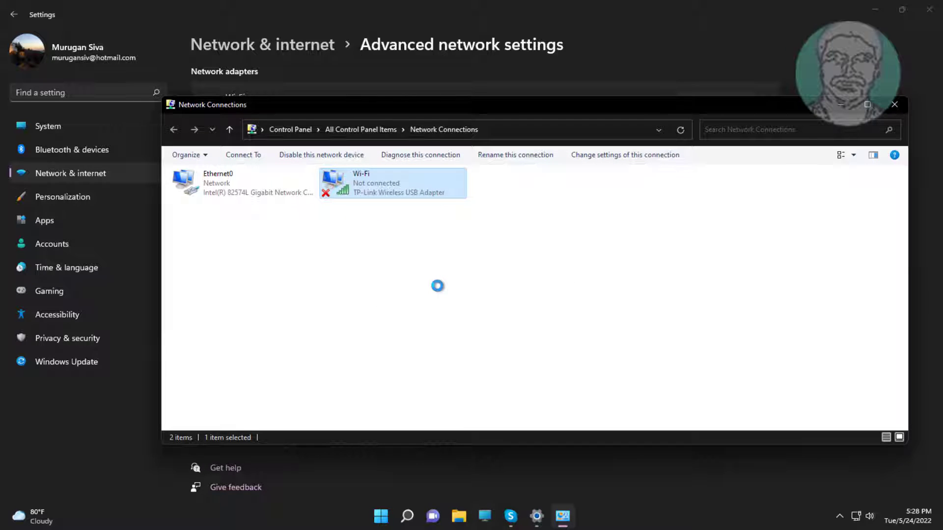
Close open windows, then run and confirm Network reset under Advanced network settings
{"action": "left_click", "coordinate": [900, 104]}
{"action": "left_click", "coordinate": [928, 10]}
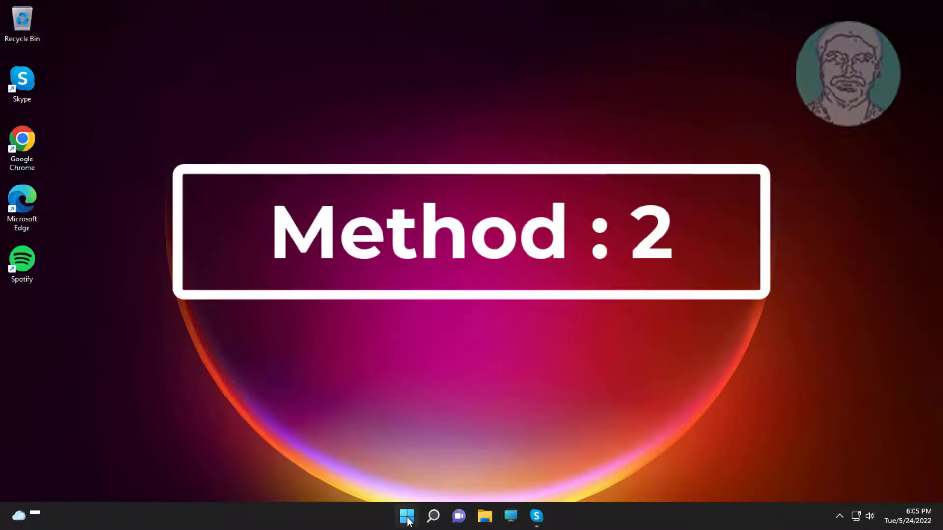
{"action": "left_click", "coordinate": [406, 515]}
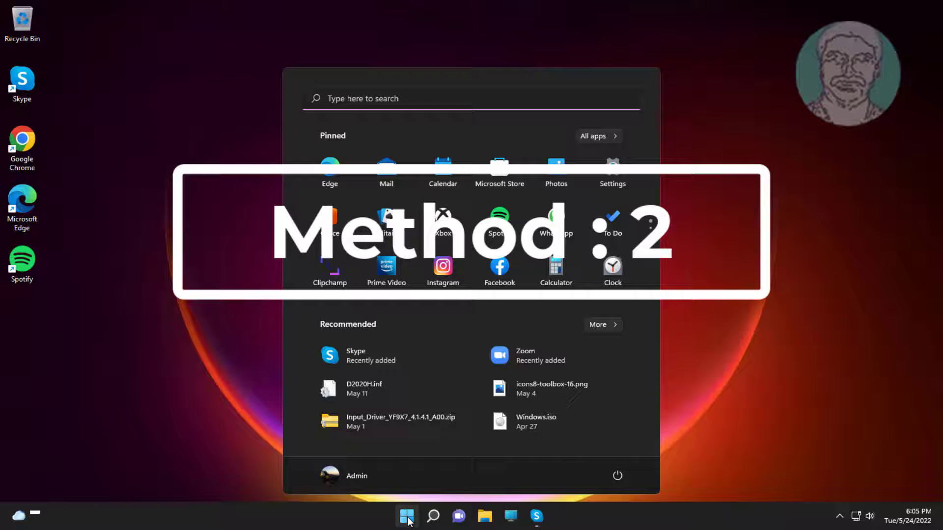
{"action": "left_click", "coordinate": [617, 165]}
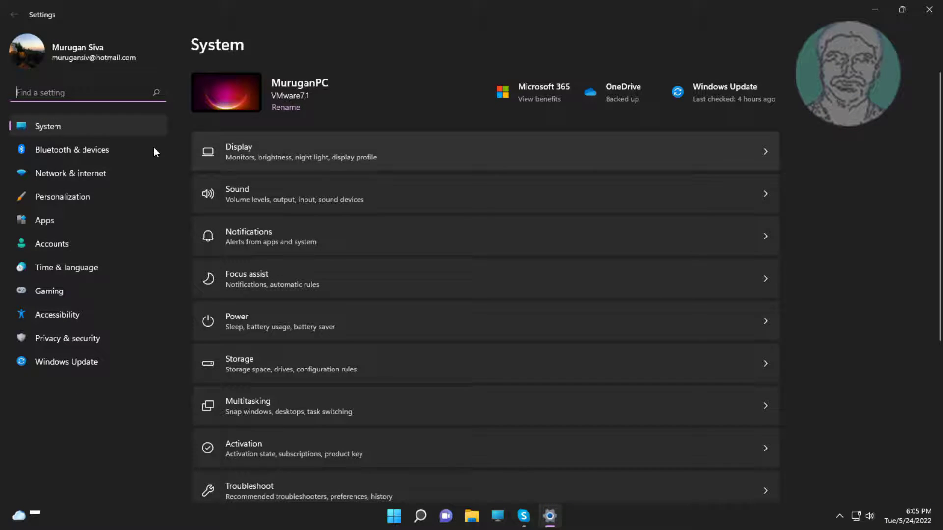
{"action": "left_click", "coordinate": [89, 172]}
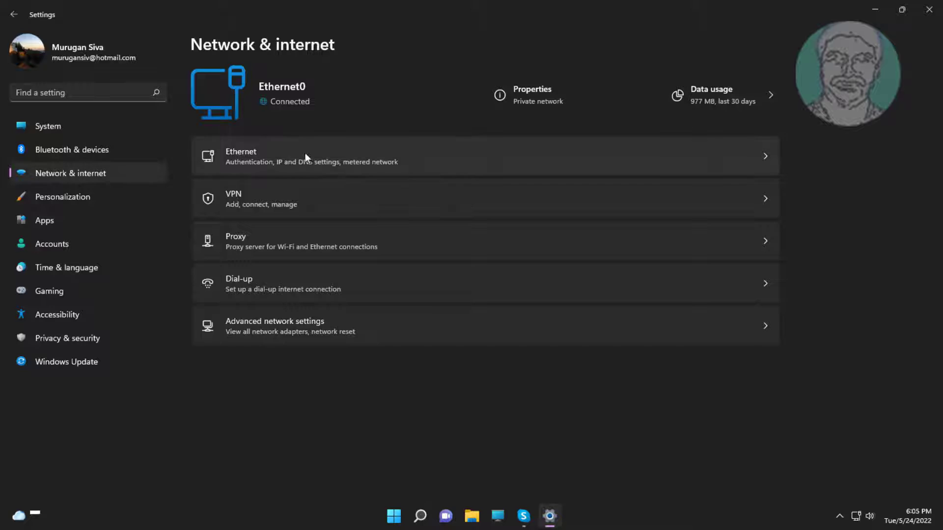
{"action": "left_click", "coordinate": [286, 326]}
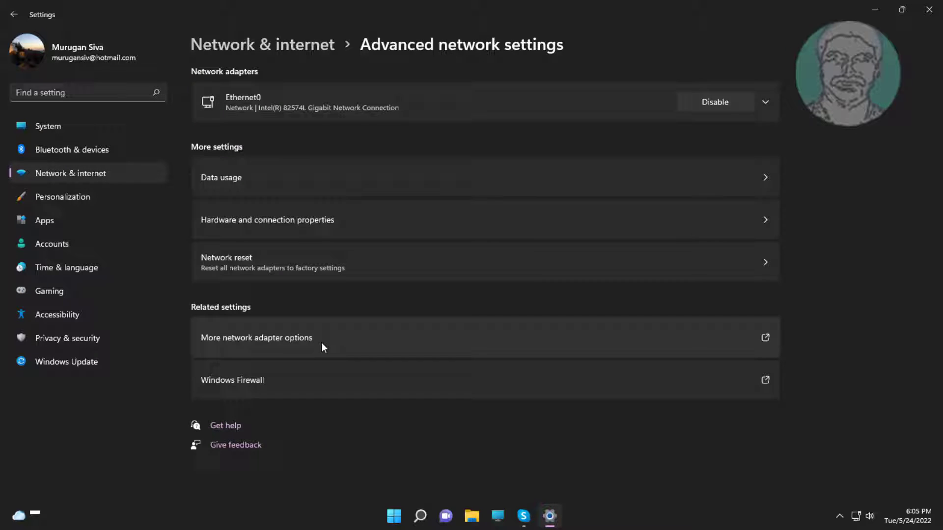
{"action": "left_click", "coordinate": [334, 275]}
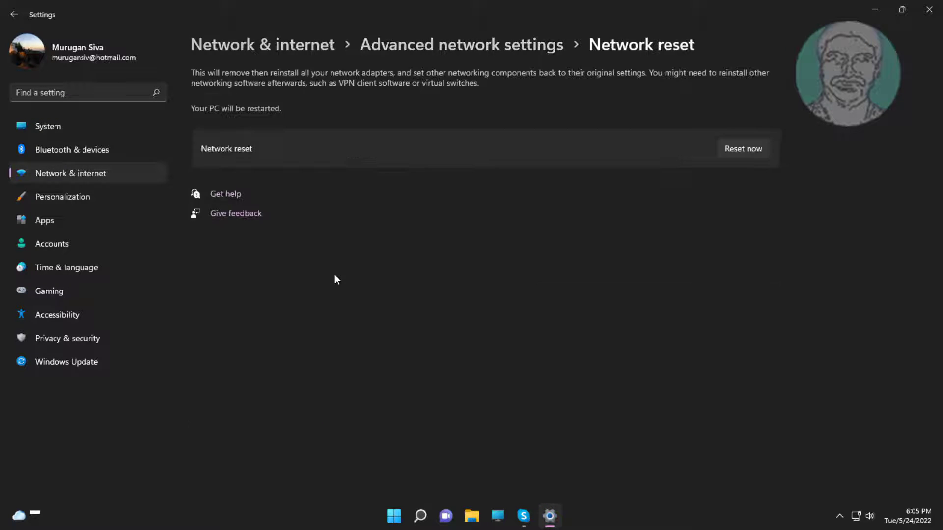
{"action": "left_click", "coordinate": [731, 153]}
{"action": "left_click", "coordinate": [423, 288]}
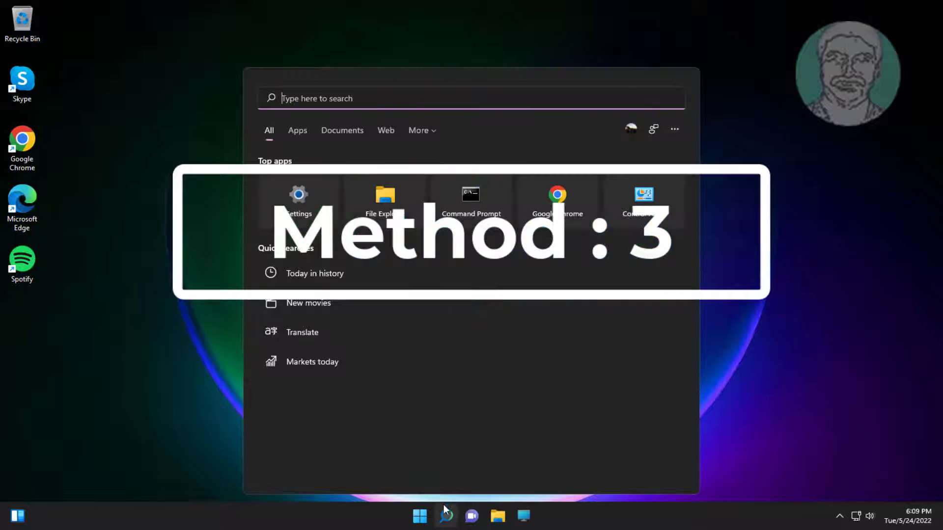
Search for cmd and run Command Prompt as administrator, accepting the UAC prompt
{"action": "type", "text": "cmd"}
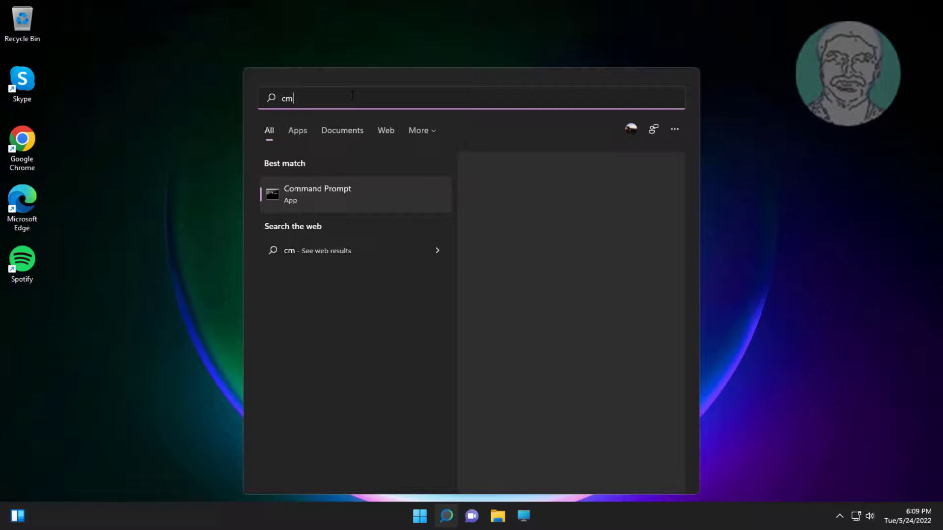
{"action": "right_click", "coordinate": [326, 193]}
{"action": "left_click", "coordinate": [382, 208]}
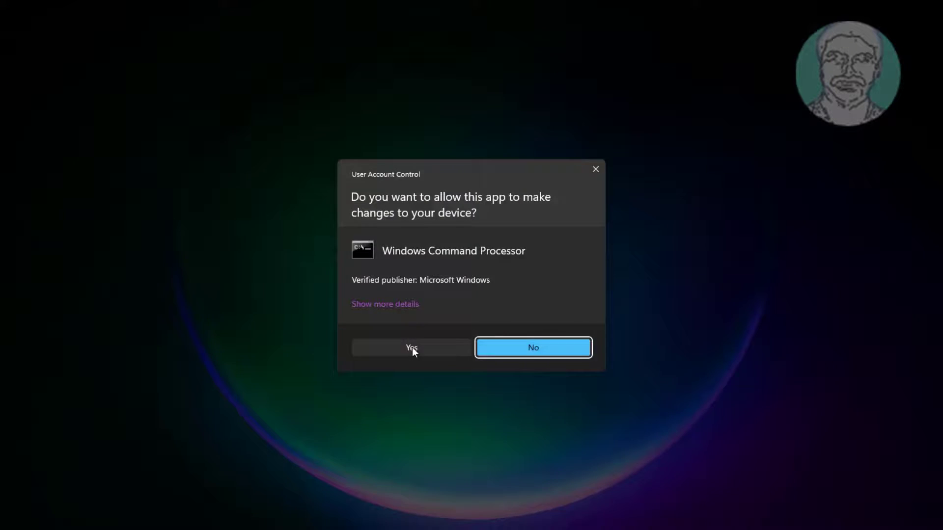
{"action": "left_click", "coordinate": [412, 347]}
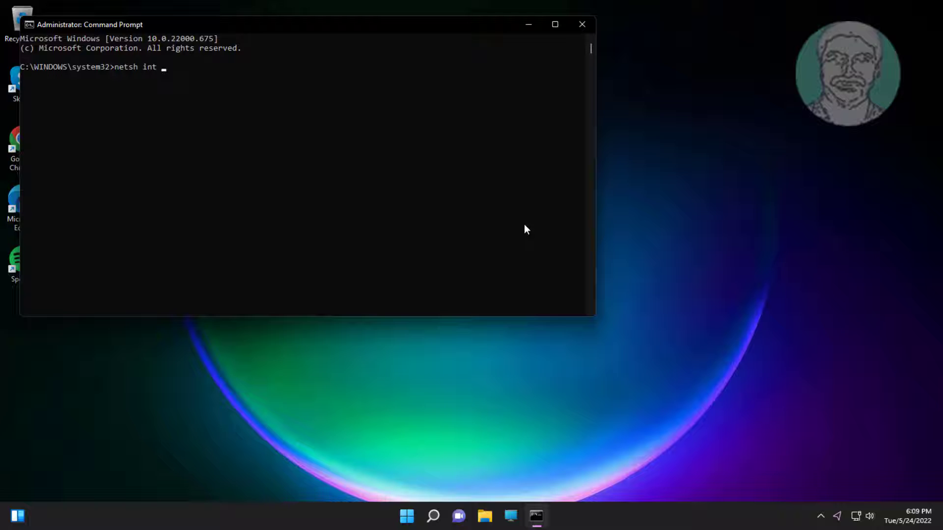
Run netsh int ip reset, netsh winsock reset, and ipconfig /flushdns
{"action": "type", "text": "netsh int ip rese"}
{"action": "type", "text": "nets"}
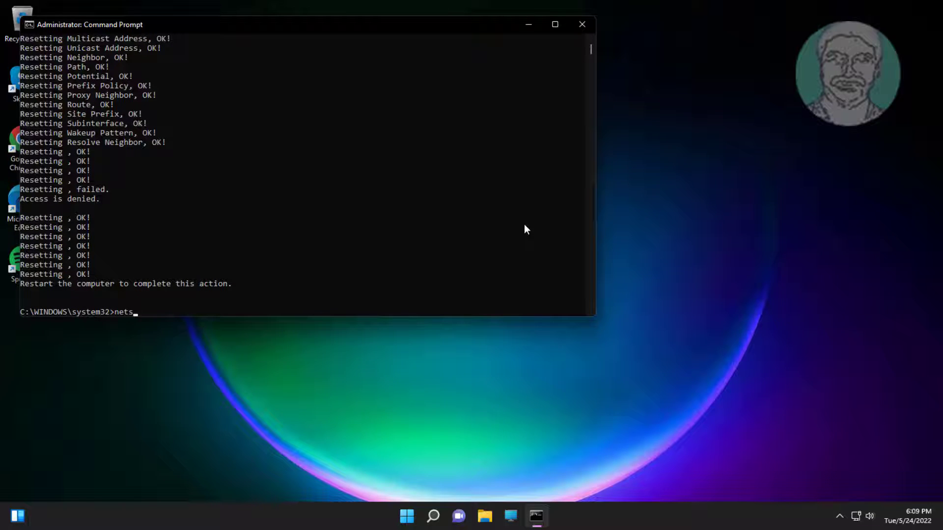
{"action": "type", "text": "h winsock reset"}
{"action": "key", "text": "Return"}
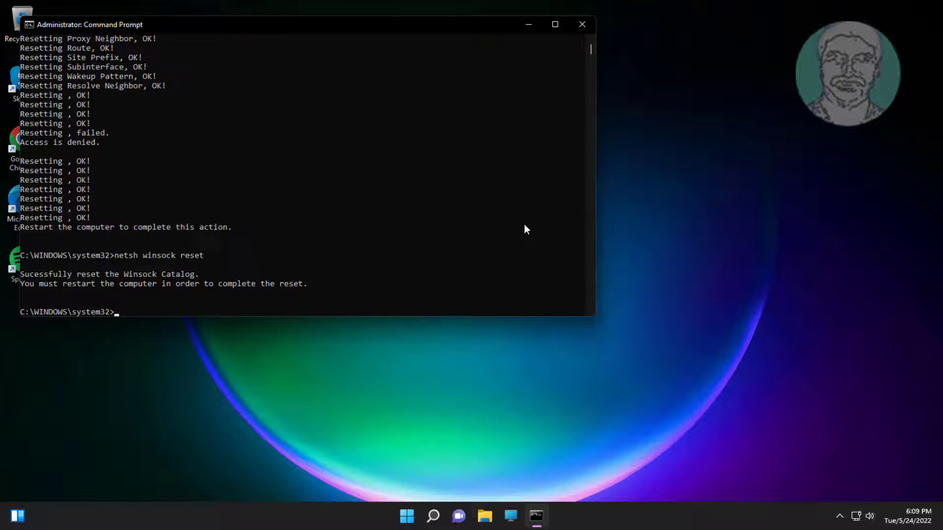
{"action": "type", "text": "ipconfig /flushdns"}
{"action": "key", "text": "Return"}
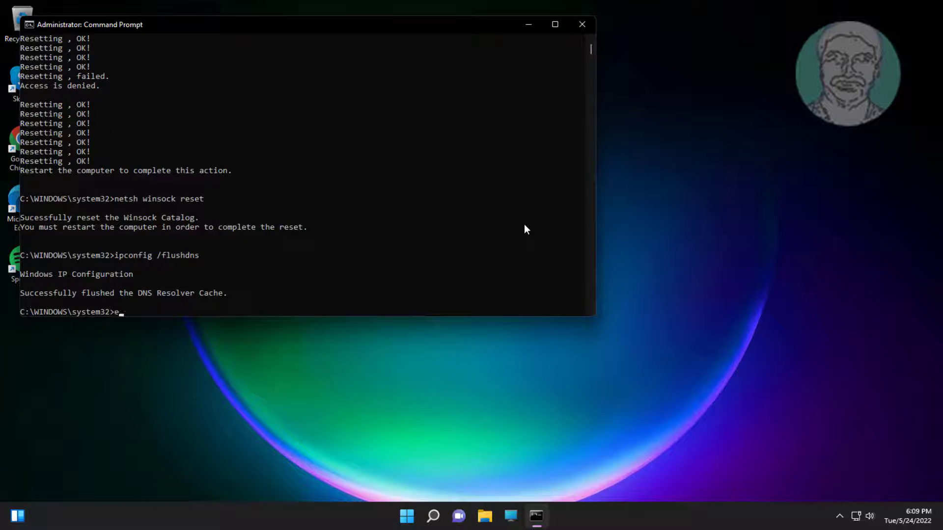
Exit Command Prompt and bring up the Start menu's power options to restart
{"action": "type", "text": "exit"}
{"action": "key", "text": "Return"}
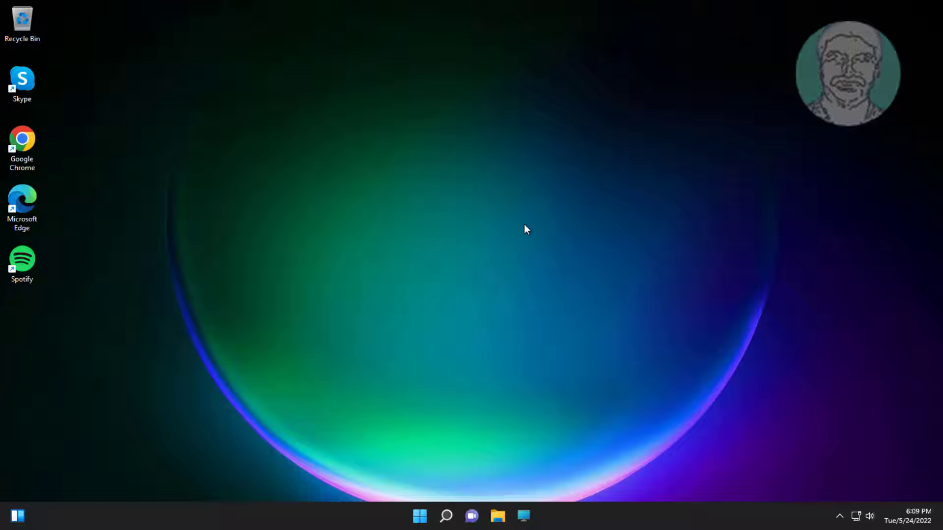
{"action": "left_click", "coordinate": [420, 515]}
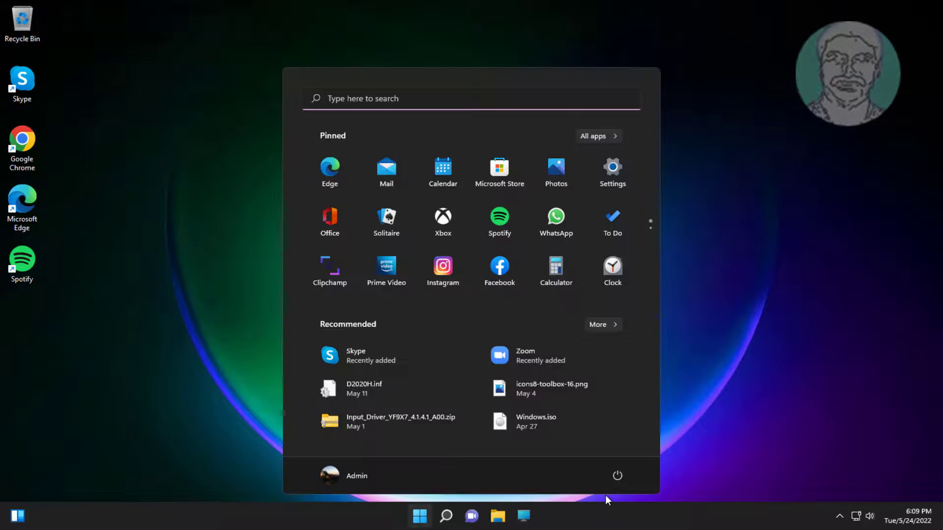
{"action": "left_click", "coordinate": [618, 476]}
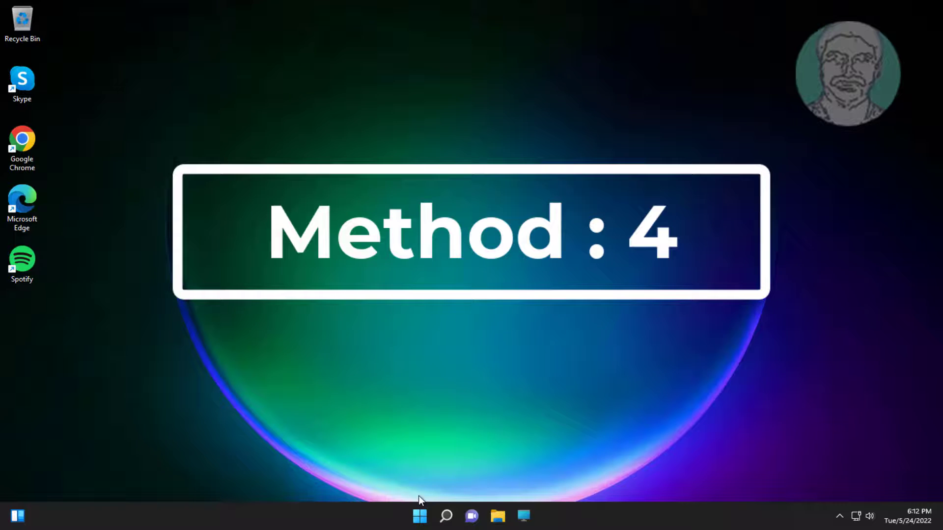
Open Device Manager and auto-search for a TP-Link Wireless USB Adapter driver update
{"action": "right_click", "coordinate": [420, 517]}
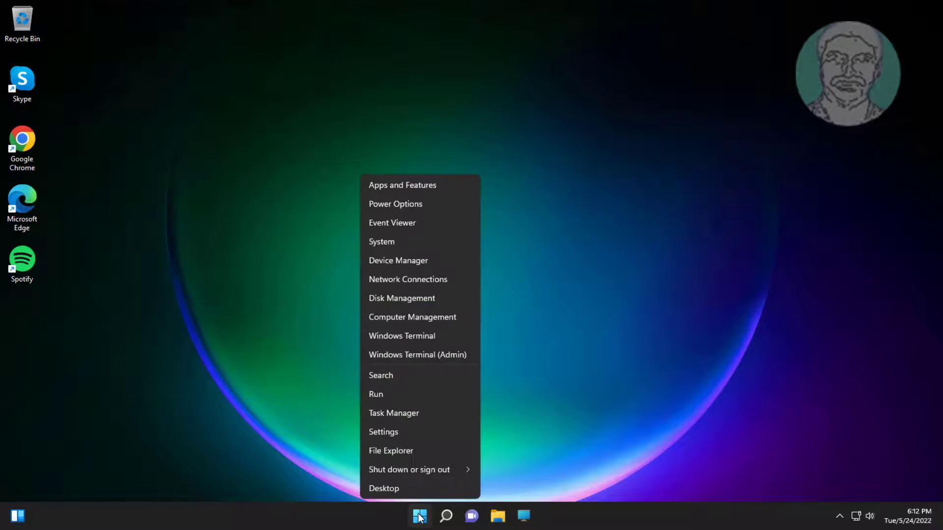
{"action": "left_click", "coordinate": [406, 261]}
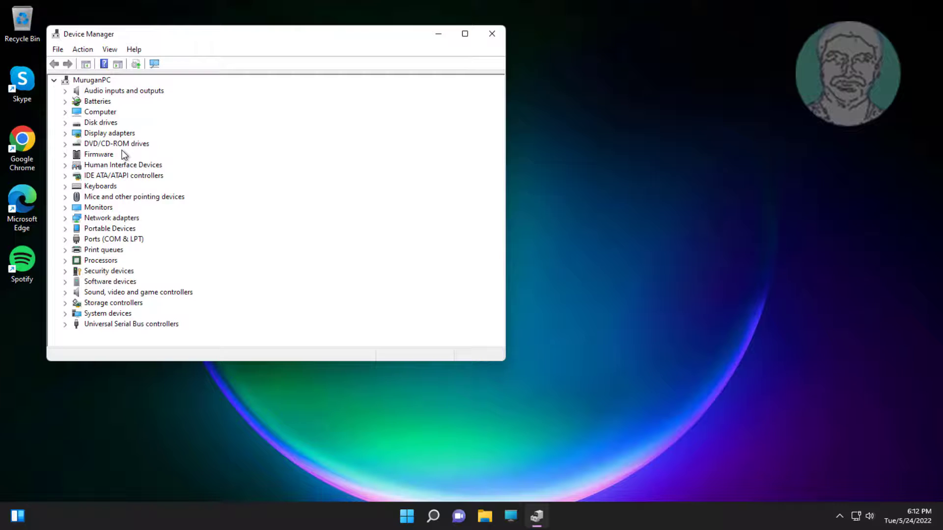
{"action": "left_click", "coordinate": [106, 221]}
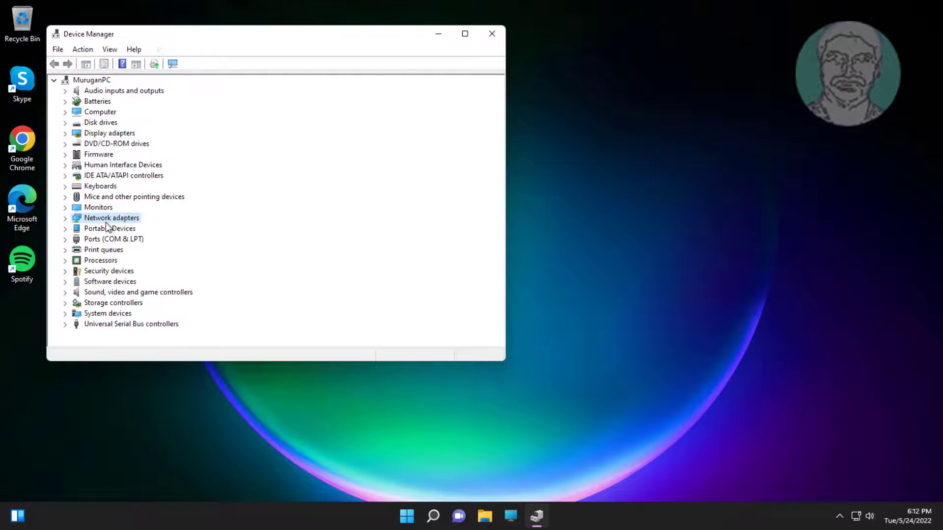
{"action": "left_click", "coordinate": [67, 218]}
{"action": "left_click", "coordinate": [160, 239]}
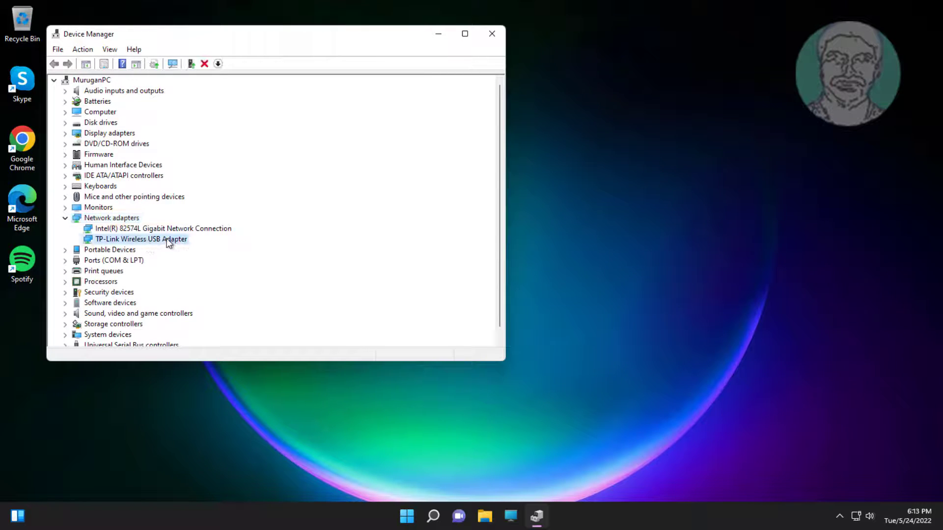
{"action": "right_click", "coordinate": [167, 238]}
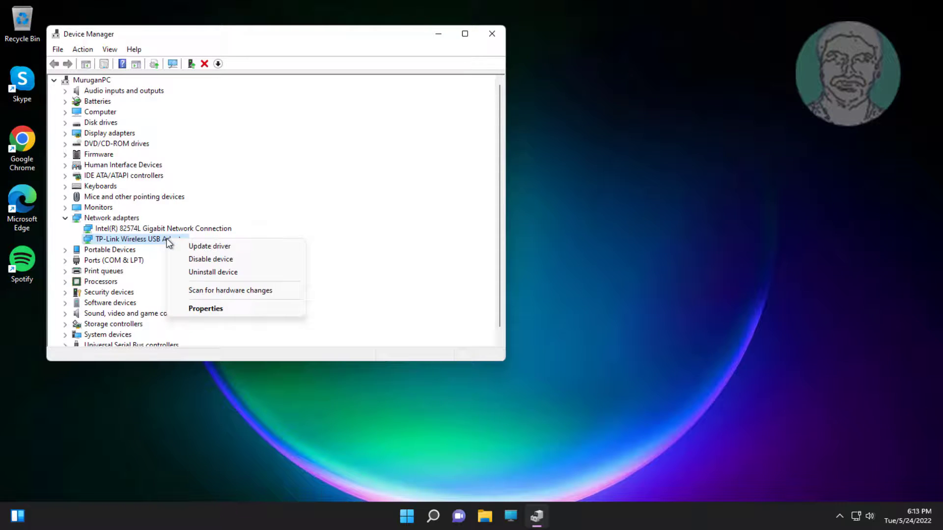
{"action": "left_click", "coordinate": [212, 247]}
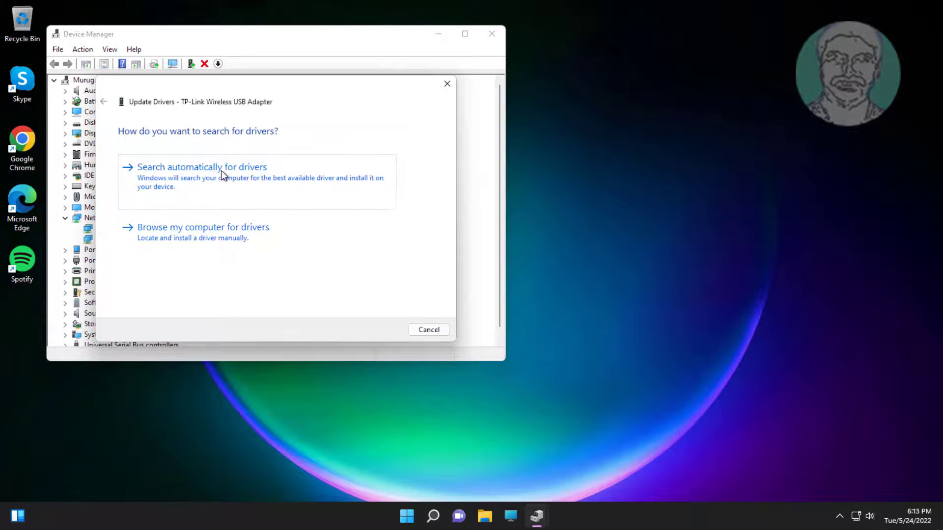
{"action": "left_click", "coordinate": [264, 178]}
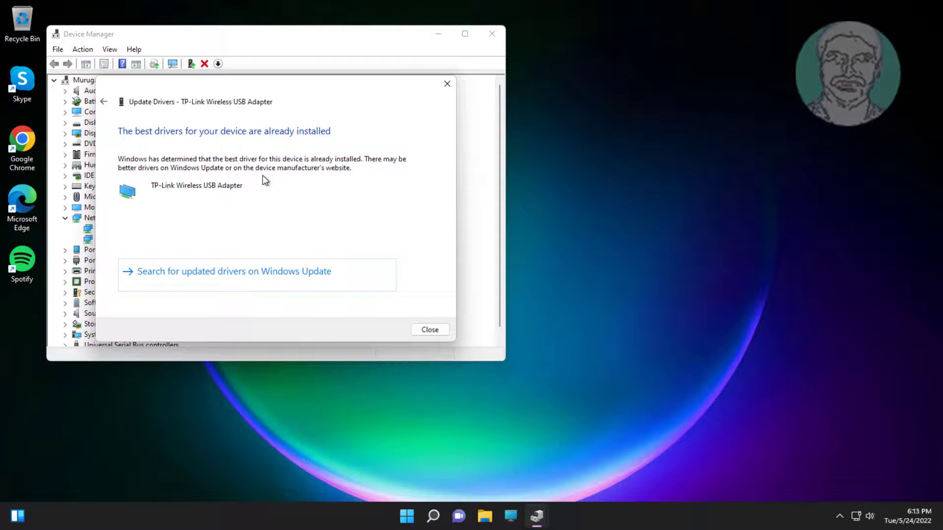
Search Windows Update for drivers and updates, then close Settings and Device Manager
{"action": "left_click", "coordinate": [270, 269]}
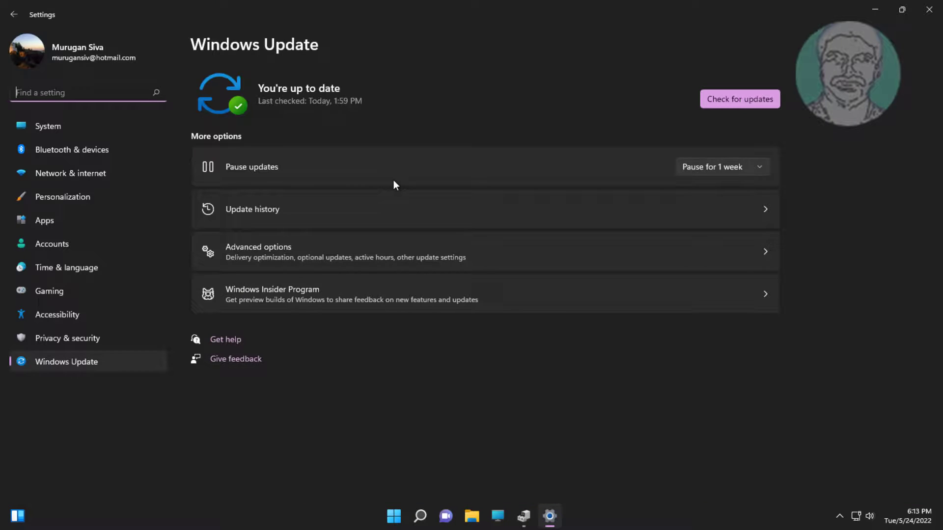
{"action": "left_click", "coordinate": [747, 103]}
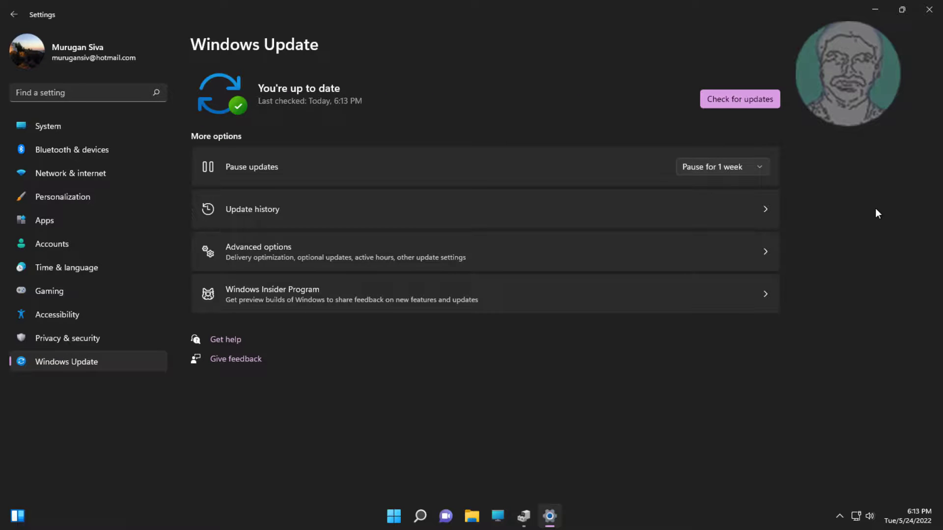
{"action": "left_click", "coordinate": [930, 10]}
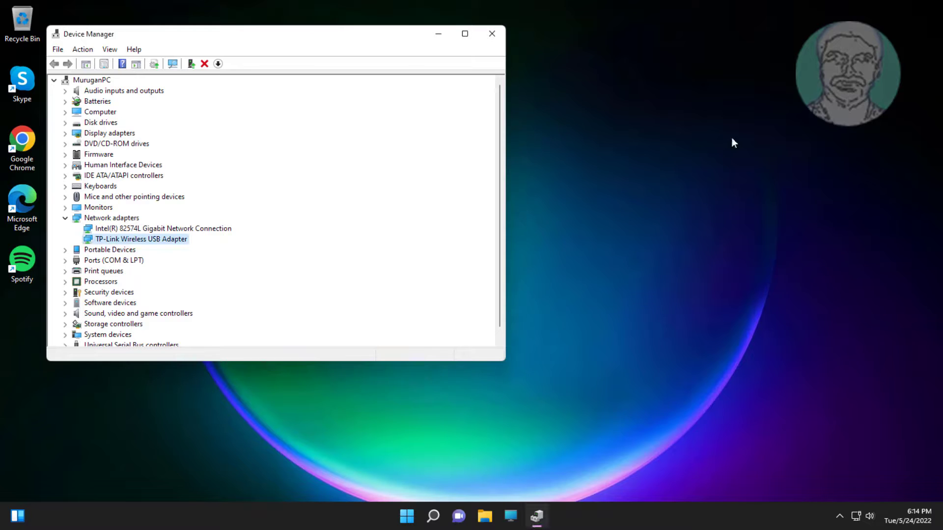
{"action": "left_click", "coordinate": [492, 35]}
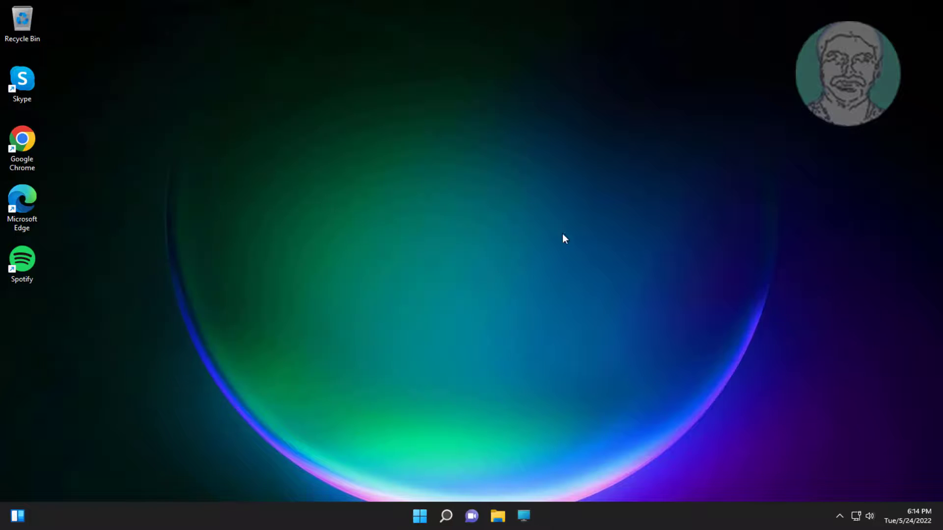
Open Device Manager and start Update driver for the TP-Link Wireless USB Adapter
{"action": "right_click", "coordinate": [420, 516]}
{"action": "left_click", "coordinate": [421, 262]}
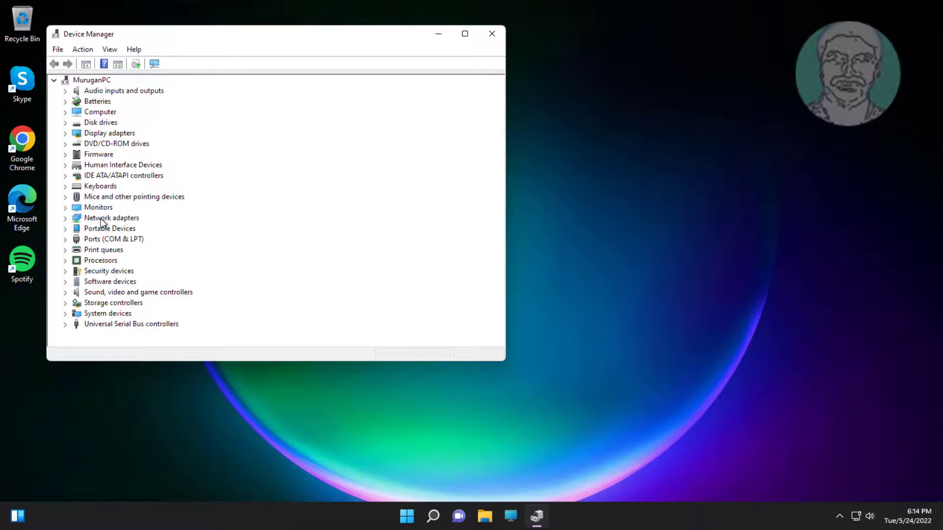
{"action": "left_click", "coordinate": [141, 218]}
{"action": "left_click", "coordinate": [67, 218]}
{"action": "left_click", "coordinate": [165, 241]}
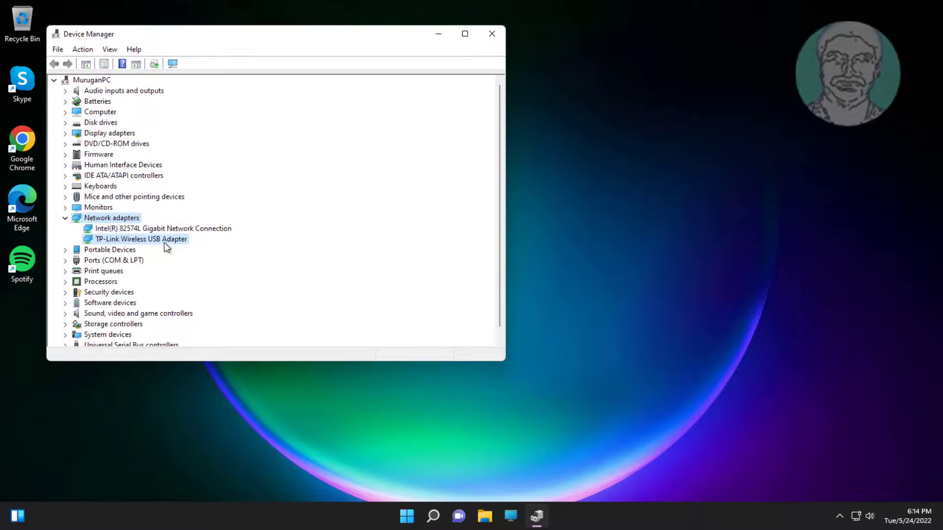
{"action": "right_click", "coordinate": [172, 237]}
{"action": "left_click", "coordinate": [216, 244]}
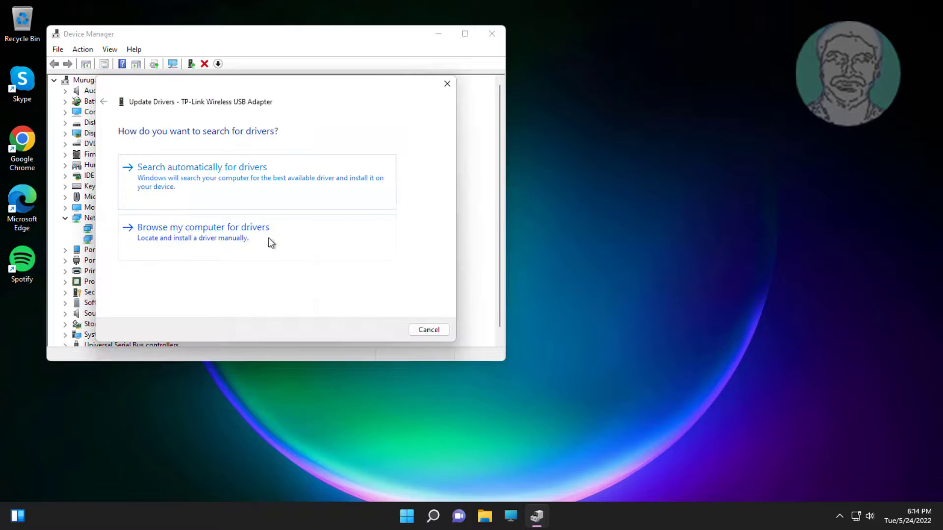
Install the TP-Link Wireless USB Adapter driver from the on-computer list, then close Device Manager
{"action": "left_click", "coordinate": [347, 233]}
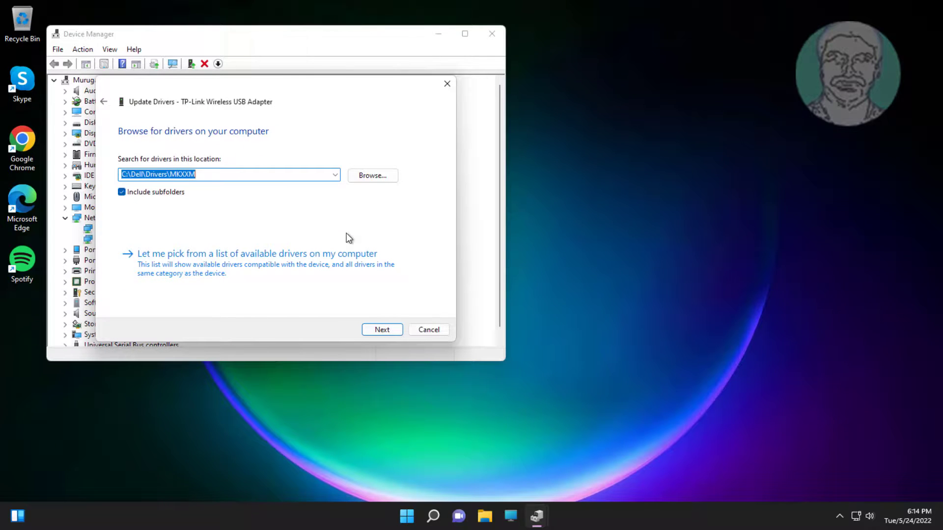
{"action": "left_click", "coordinate": [262, 253]}
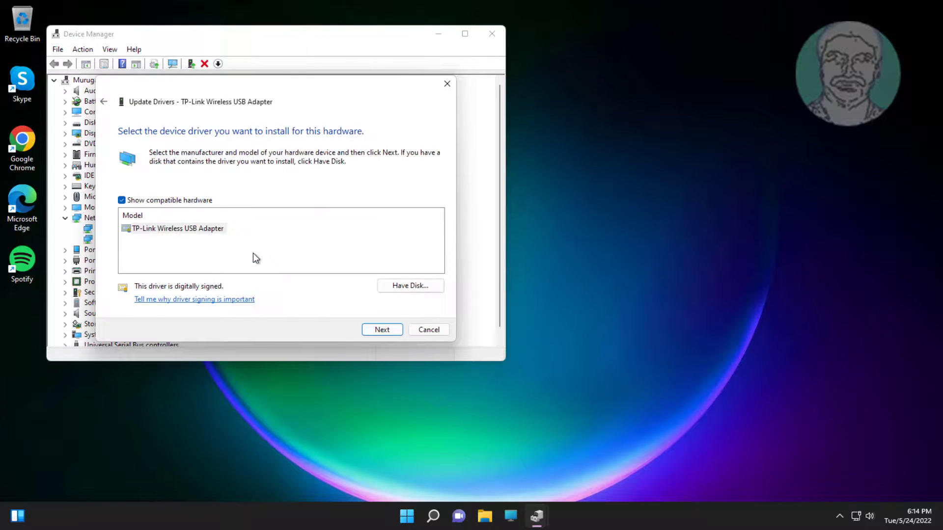
{"action": "left_click", "coordinate": [202, 228]}
{"action": "left_click", "coordinate": [400, 328]}
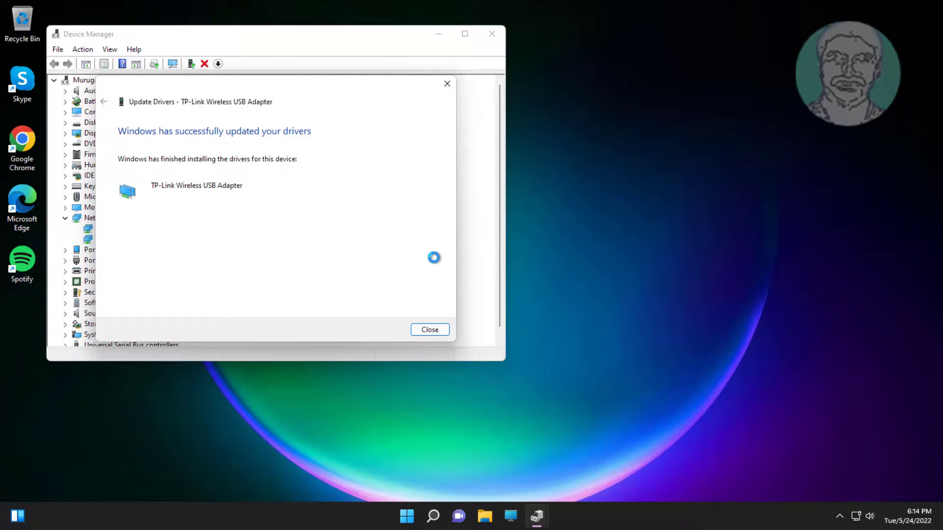
{"action": "left_click", "coordinate": [439, 332]}
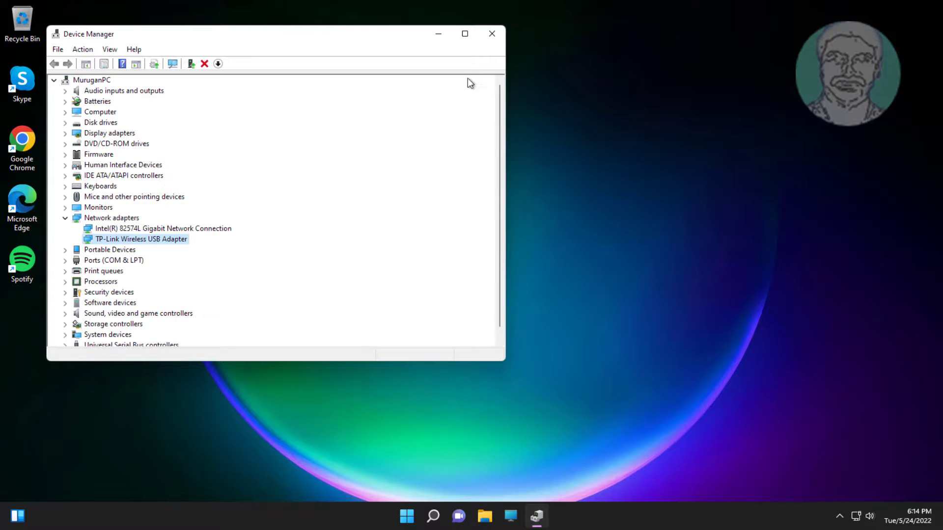
{"action": "left_click", "coordinate": [492, 33]}
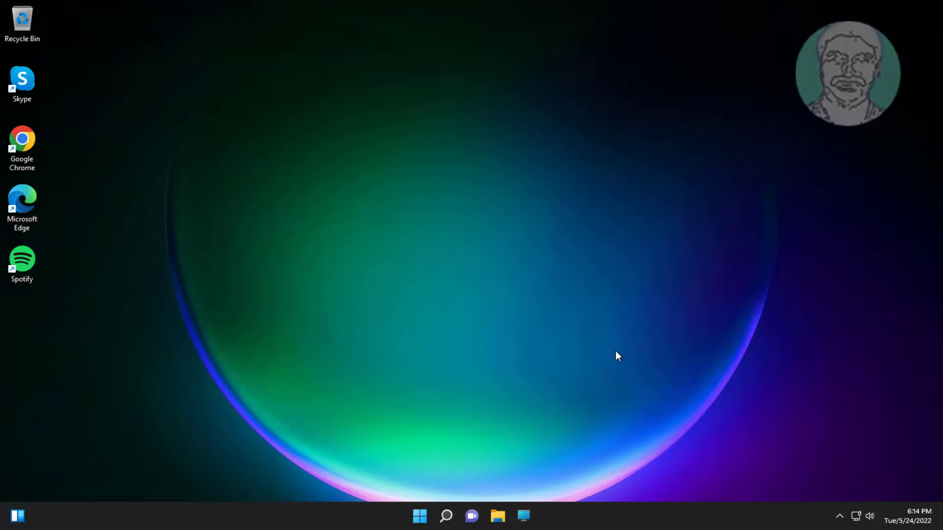
Open Device Manager via Win+X and uninstall the TP-Link Wireless USB Adapter under Network adapters, confirming removal
{"action": "key", "text": "super+x"}
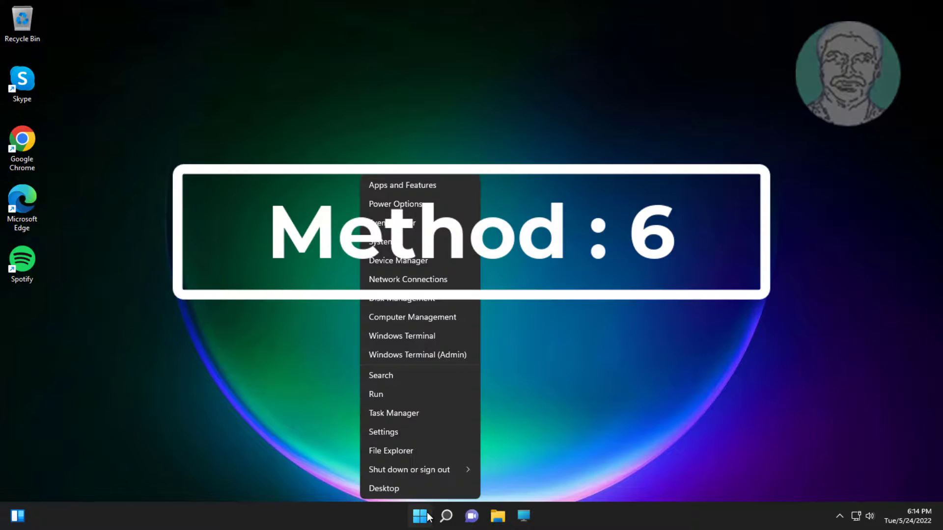
{"action": "left_click", "coordinate": [396, 257]}
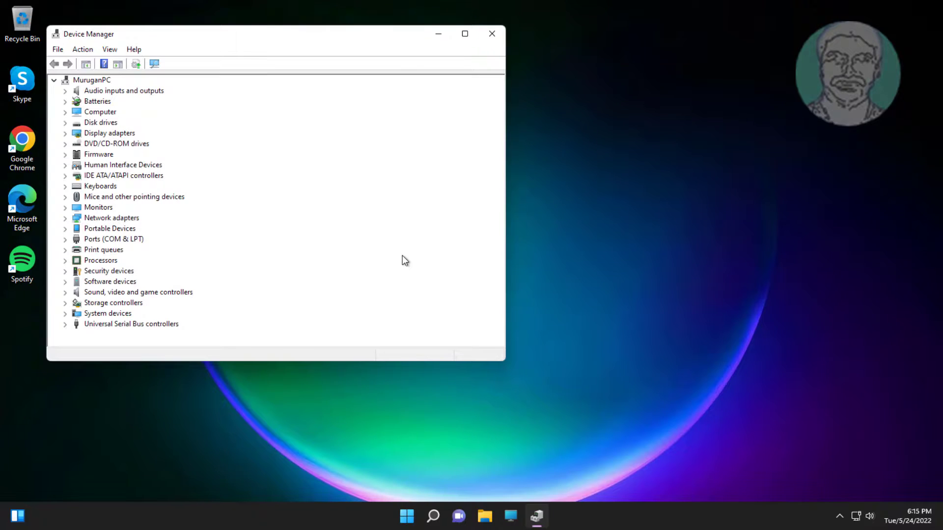
{"action": "double_click", "coordinate": [111, 219]}
{"action": "left_click", "coordinate": [178, 238]}
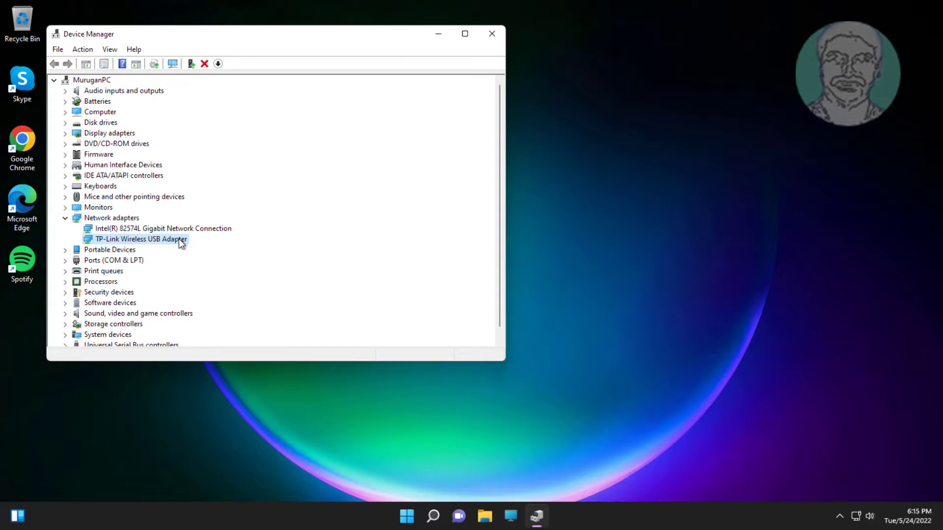
{"action": "right_click", "coordinate": [171, 242]}
{"action": "left_click", "coordinate": [230, 270]}
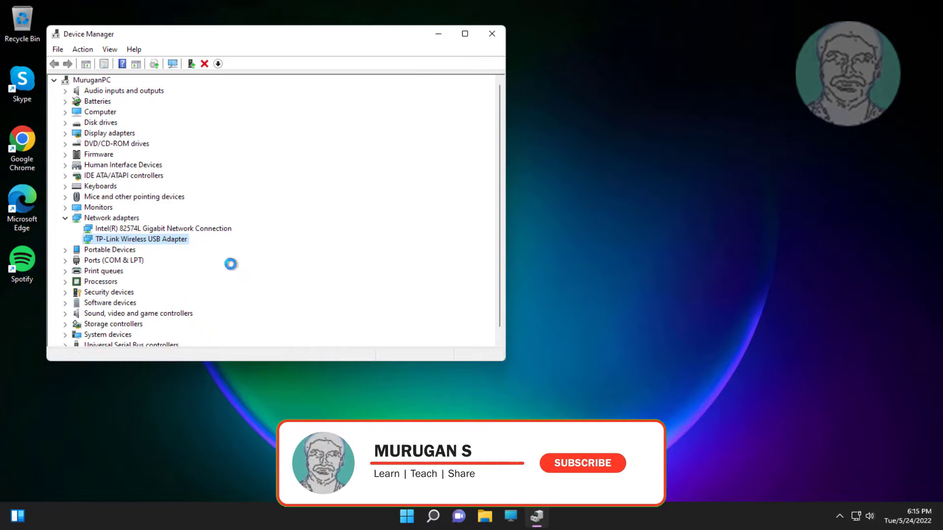
{"action": "left_click", "coordinate": [505, 305]}
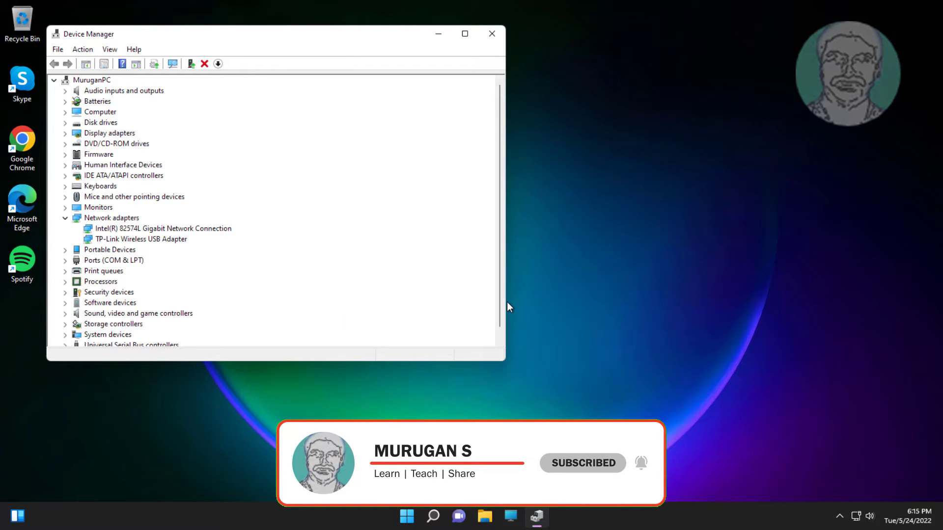
Close Device Manager and bring up the Start menu power options (Sleep, Shut down, Restart)
{"action": "left_click", "coordinate": [494, 35]}
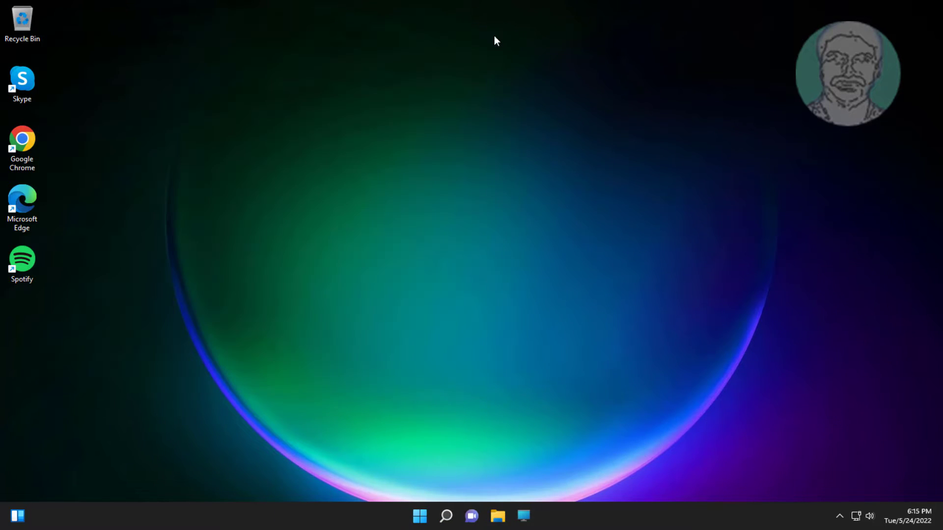
{"action": "left_click", "coordinate": [418, 518]}
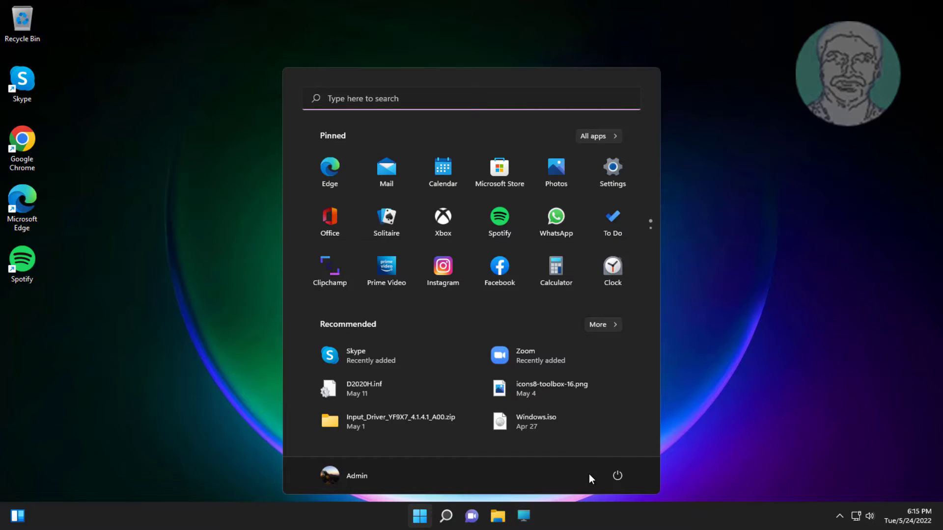
{"action": "left_click", "coordinate": [617, 475]}
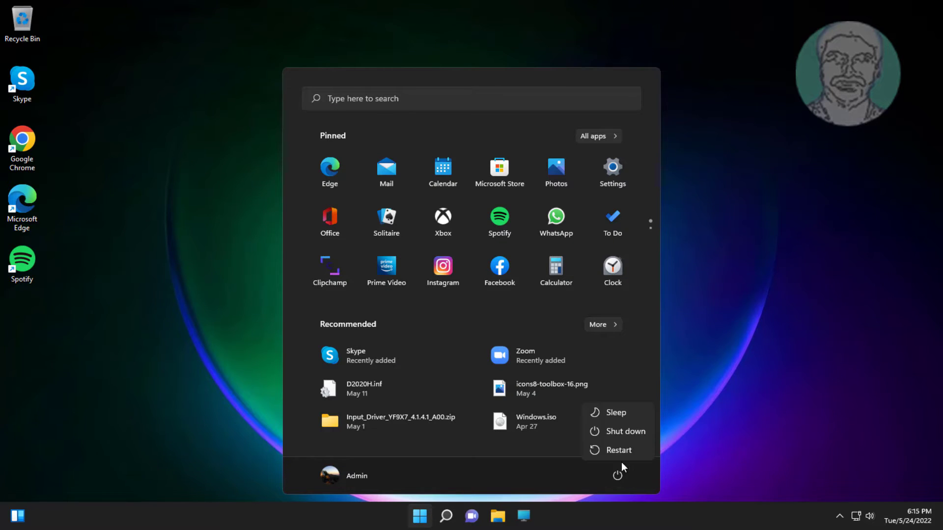